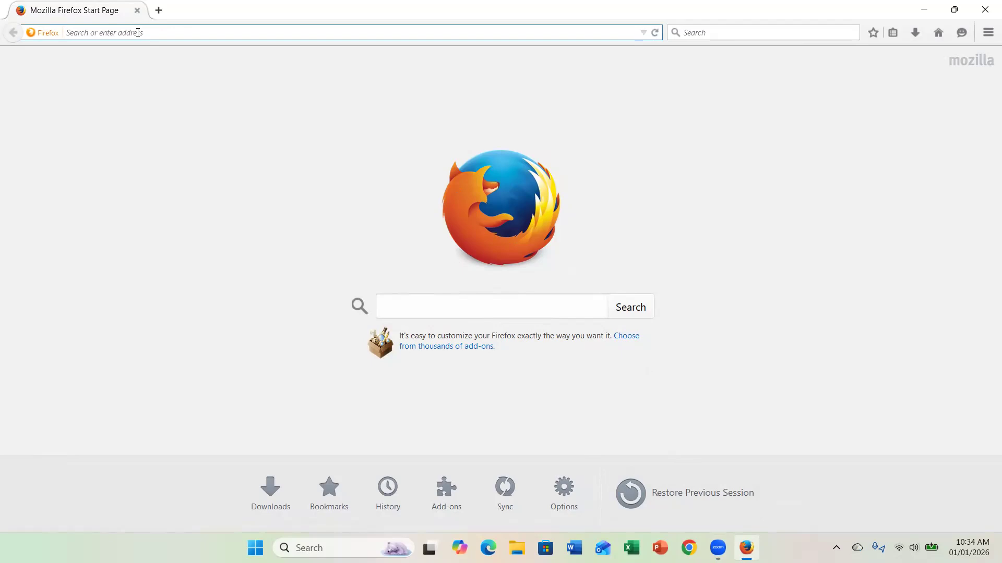
text(h)
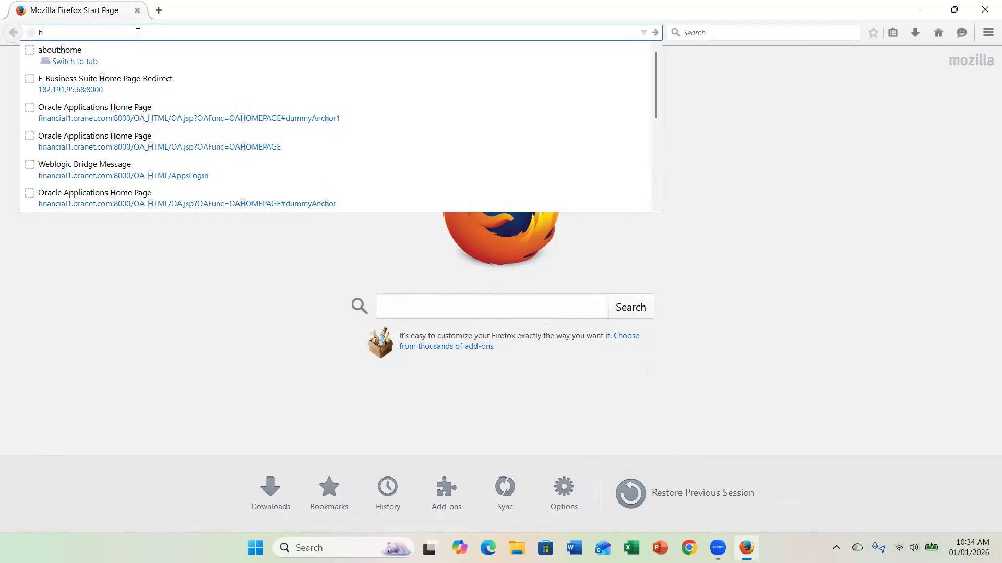
text(ttp://)
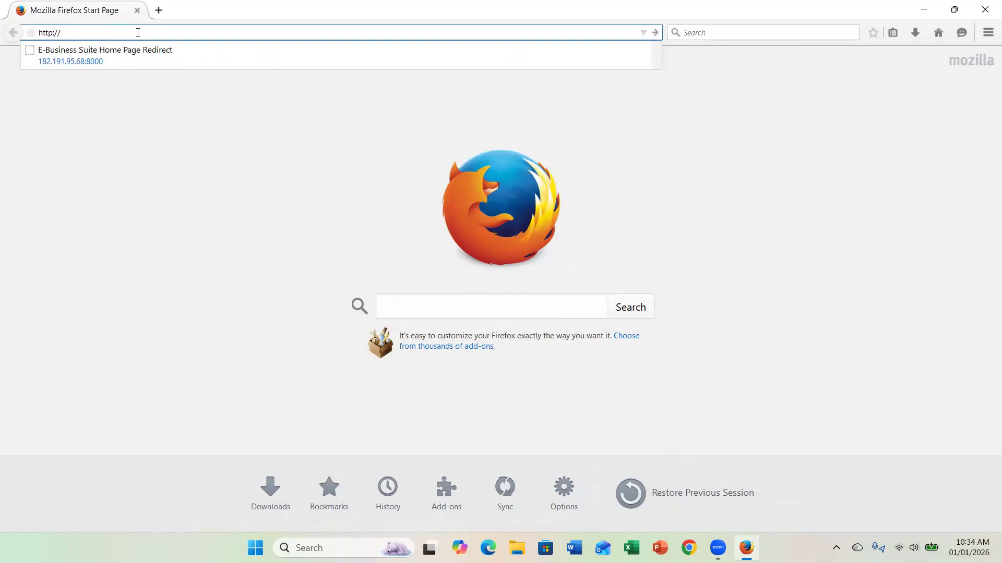
text(81)
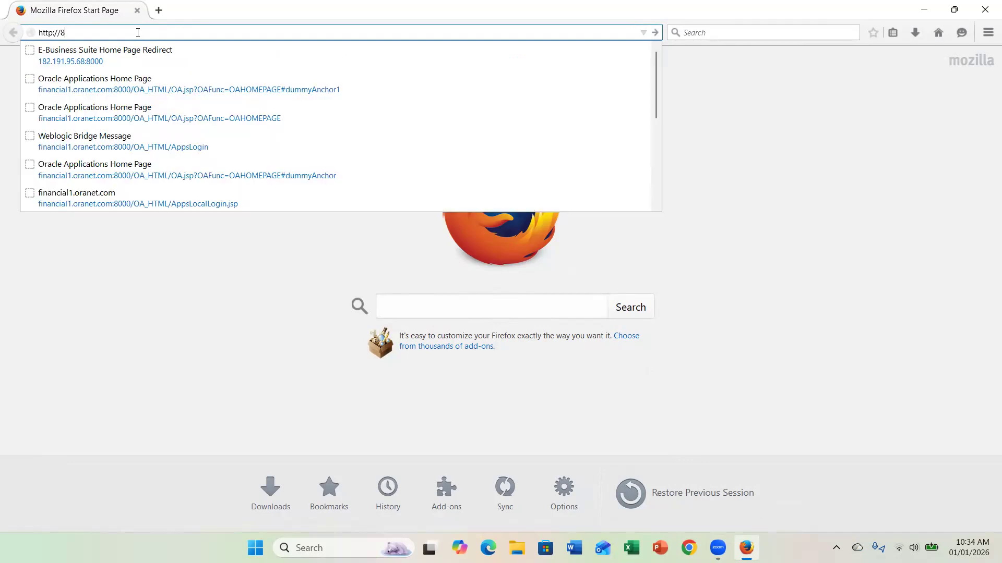
key(BackSpace)
key(BackSpace)
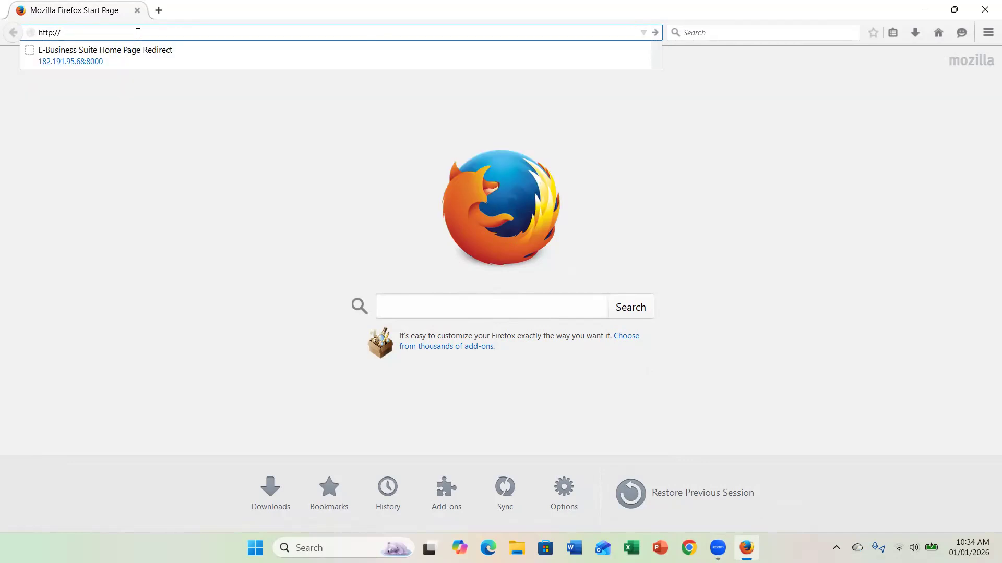
text(182.191.95.68:8000)
- Load the server page and sign in with the administrator's user name and password
key(Return)
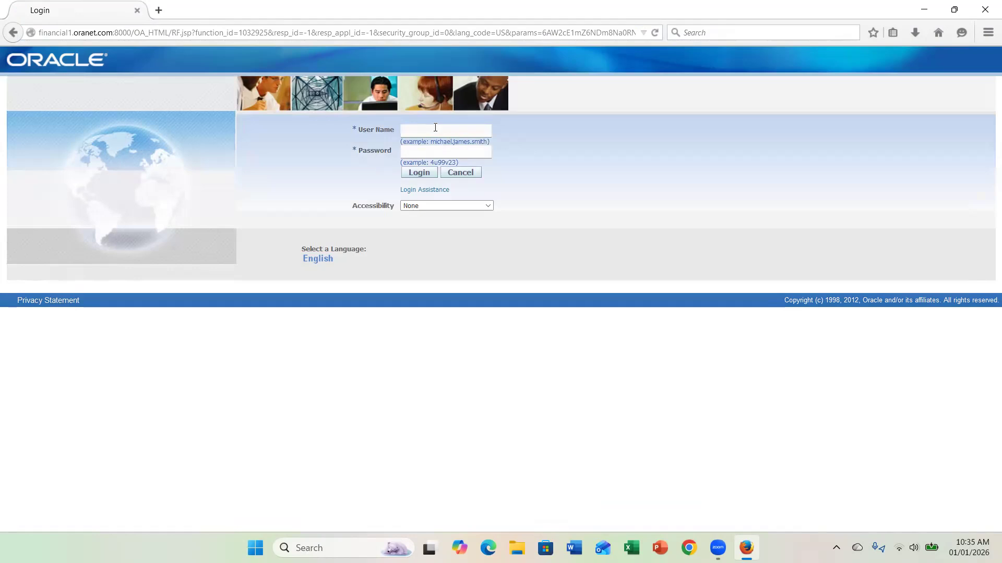
text(sm)
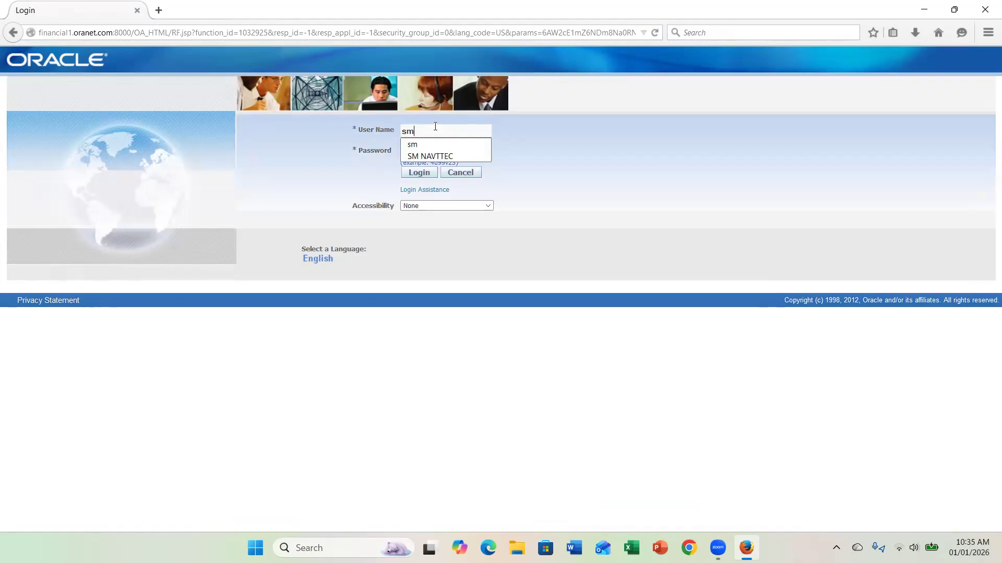
key(Tab)
text(*****)
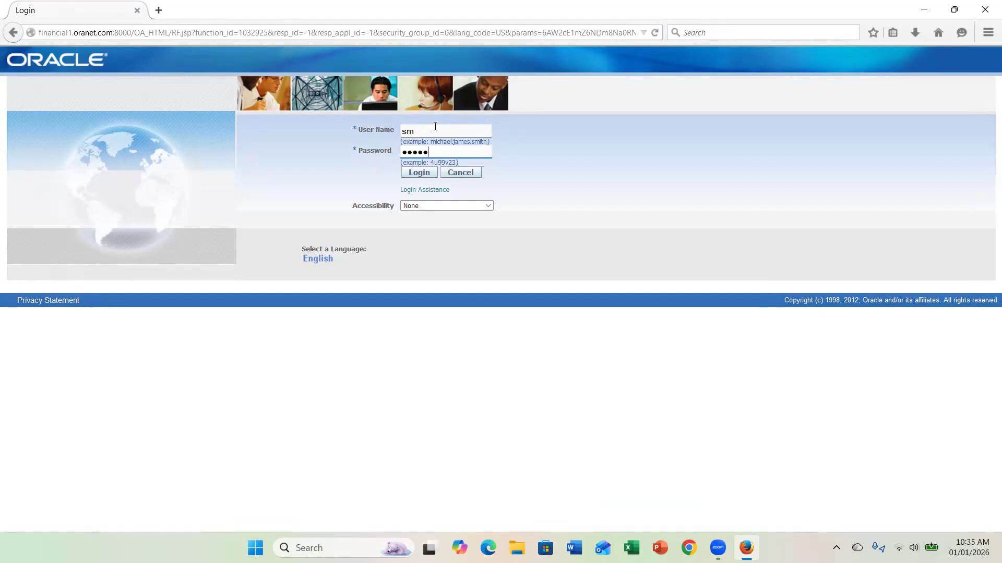
click(426, 177)
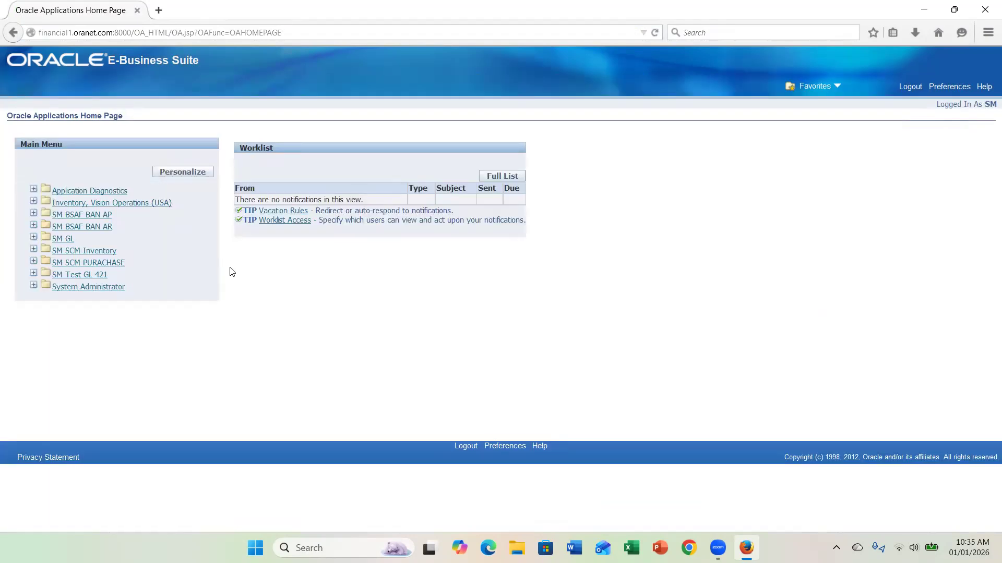
- Launch the Users definition form via System Administrator > Security > User > Define
click(116, 291)
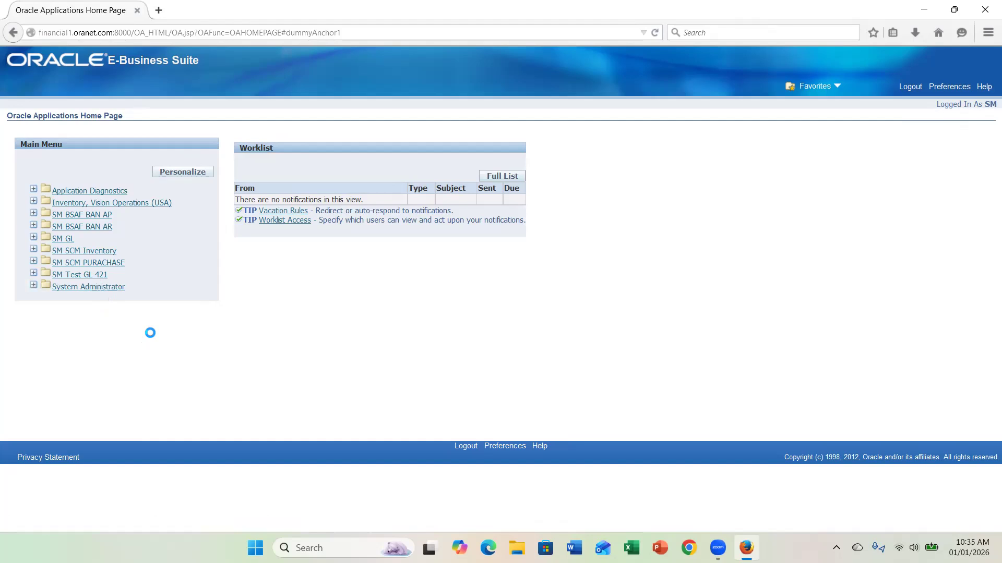
scroll(83, 384, down, 2)
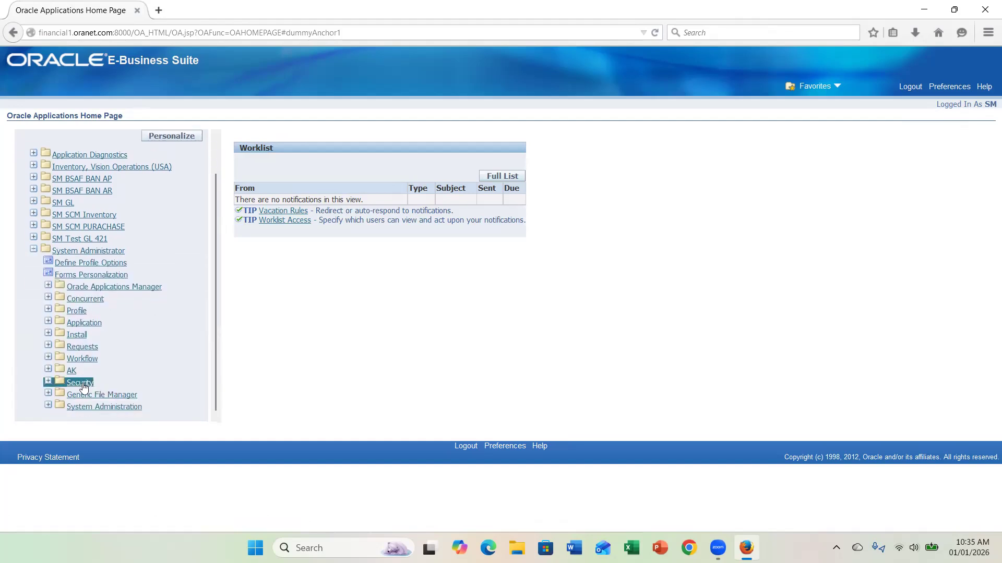
click(83, 385)
click(88, 408)
click(94, 419)
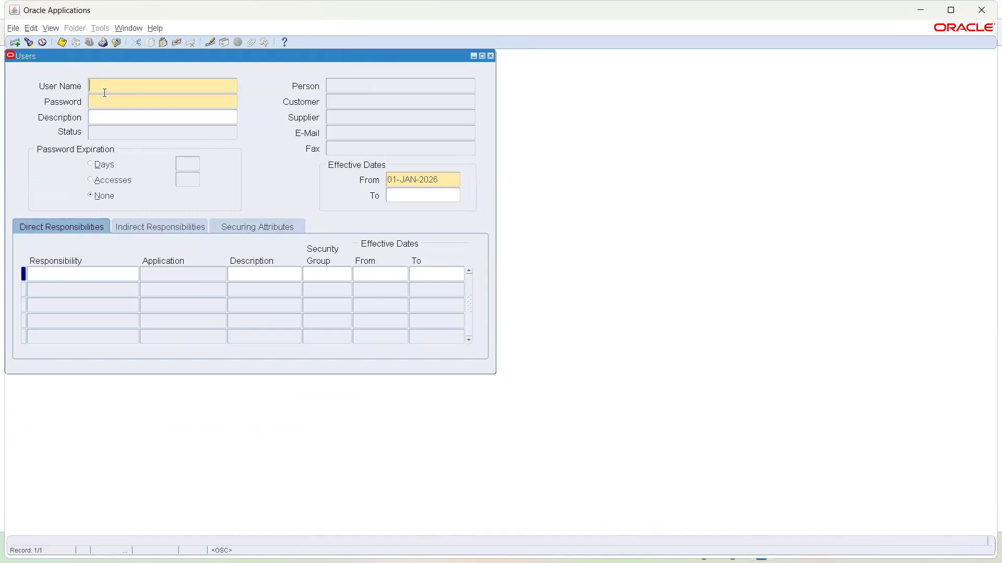
- Enter the new user's user name, then set and confirm the initial password
text(S)
text(AI)
key(BackSpace)
key(BackSpace)
text(ALAIH M)
key(Tab)
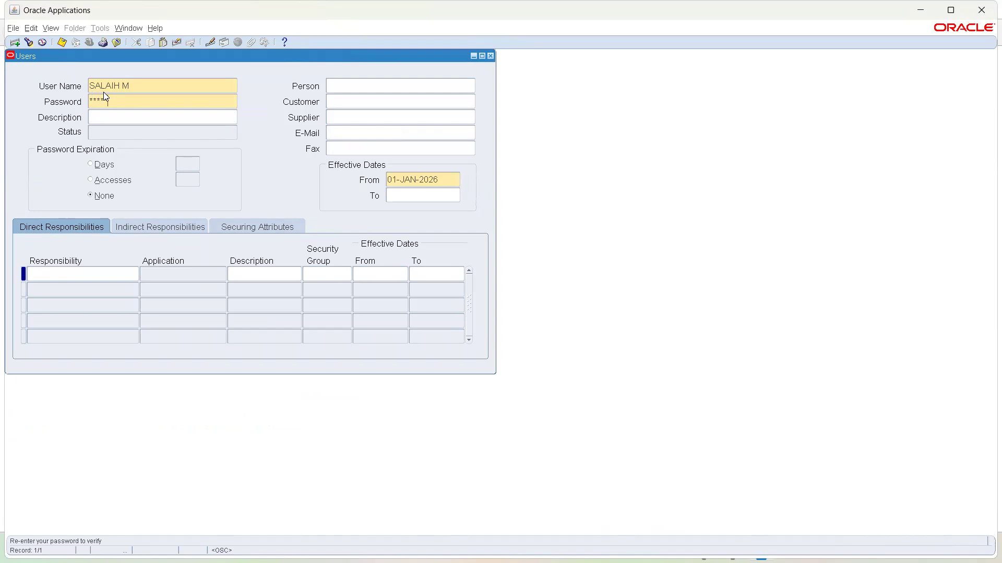
key(Tab)
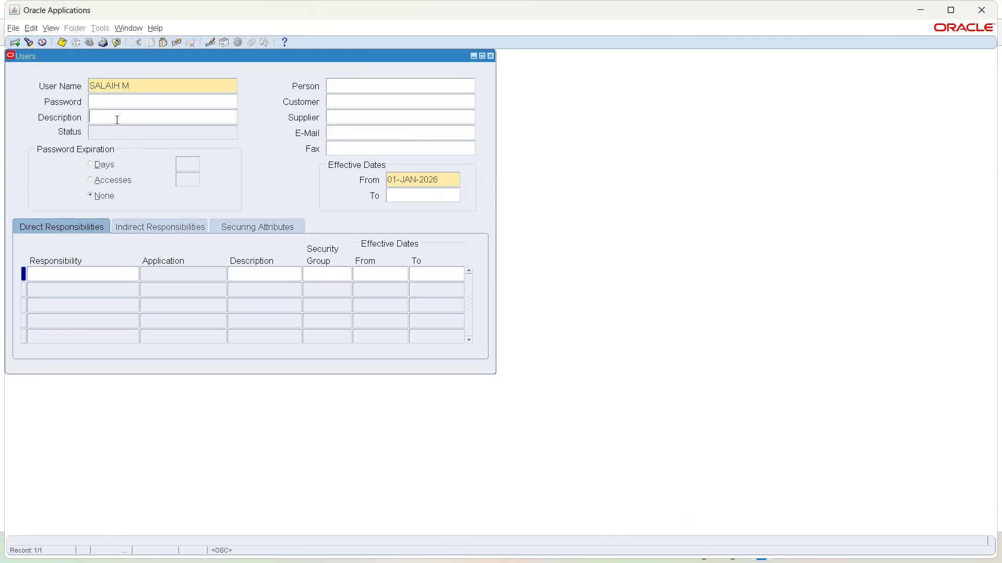
- Describe the user as 'Manager Finance', keep password expiration at None, and start a responsibility row
text(Manager Finance)
click(92, 165)
click(108, 181)
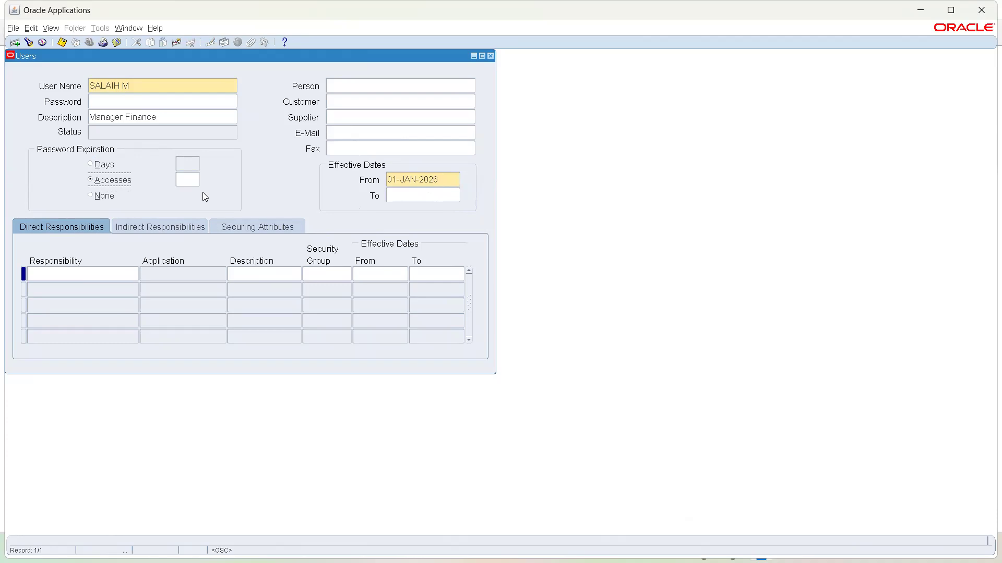
click(93, 197)
click(88, 278)
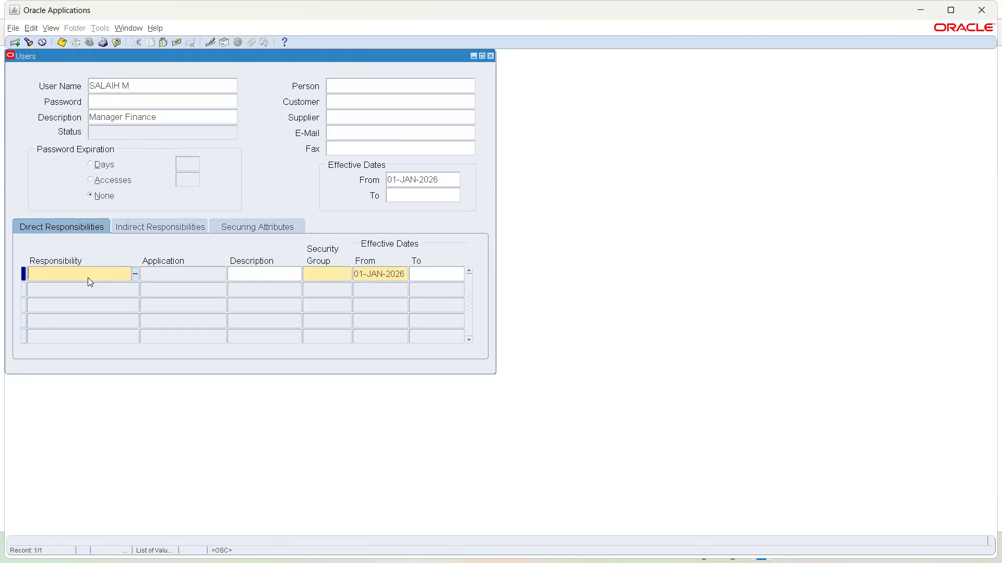
- Assign the System Administrator responsibility from the 'sys' lookup and save the user
text(sys)
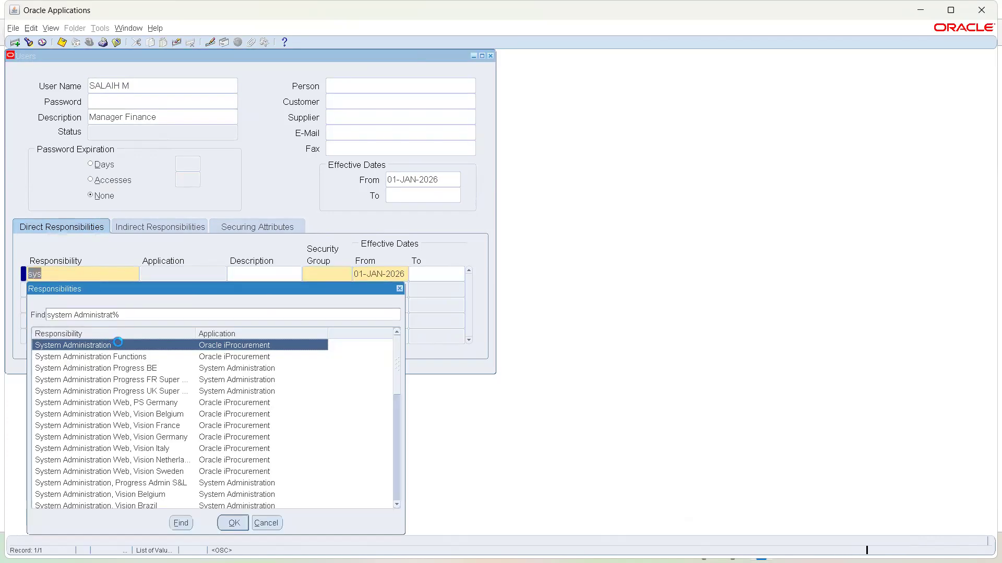
scroll(146, 370, down, 10)
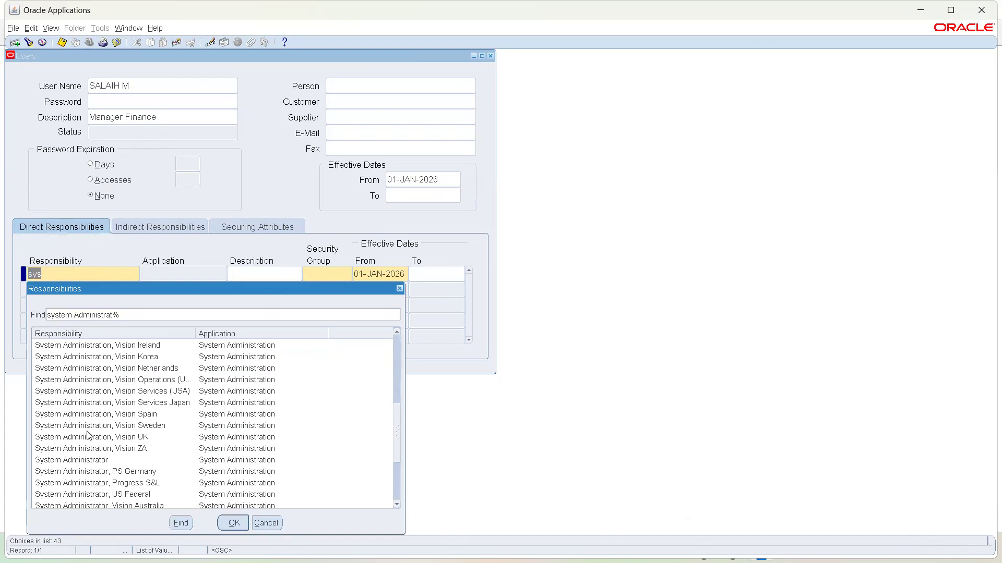
click(103, 464)
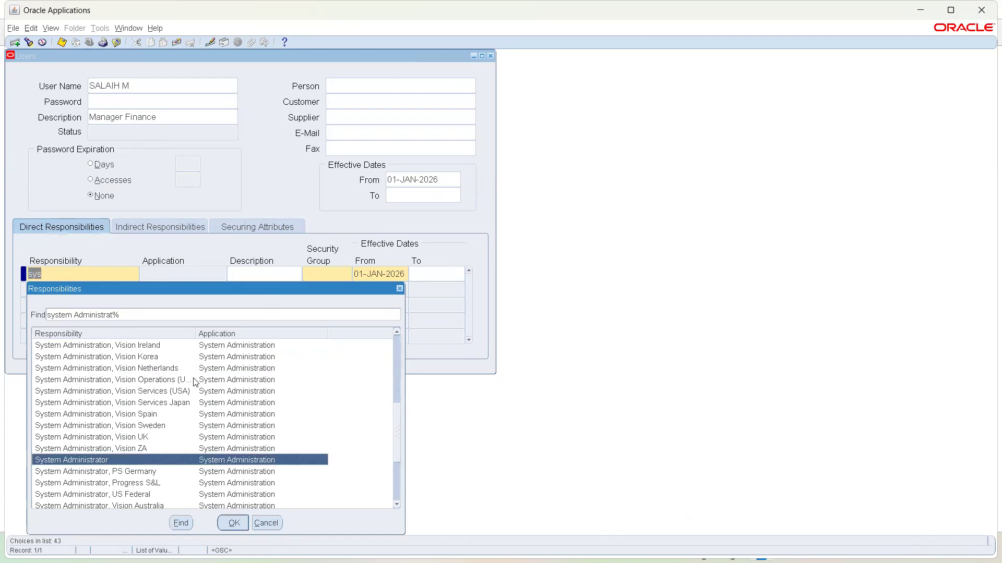
double_click(242, 465)
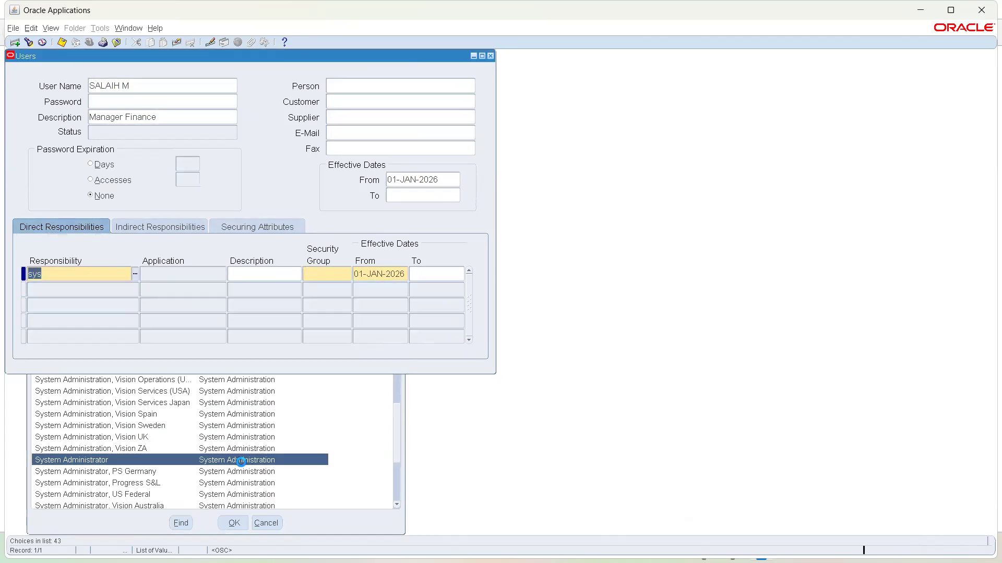
click(61, 44)
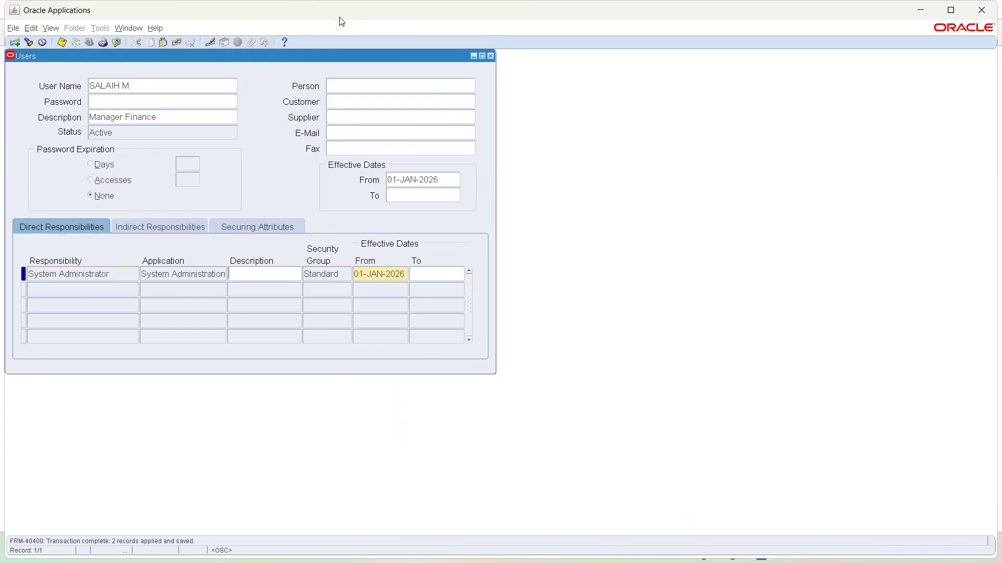
- Close the Users form to return to the System Administrator Navigator
click(491, 56)
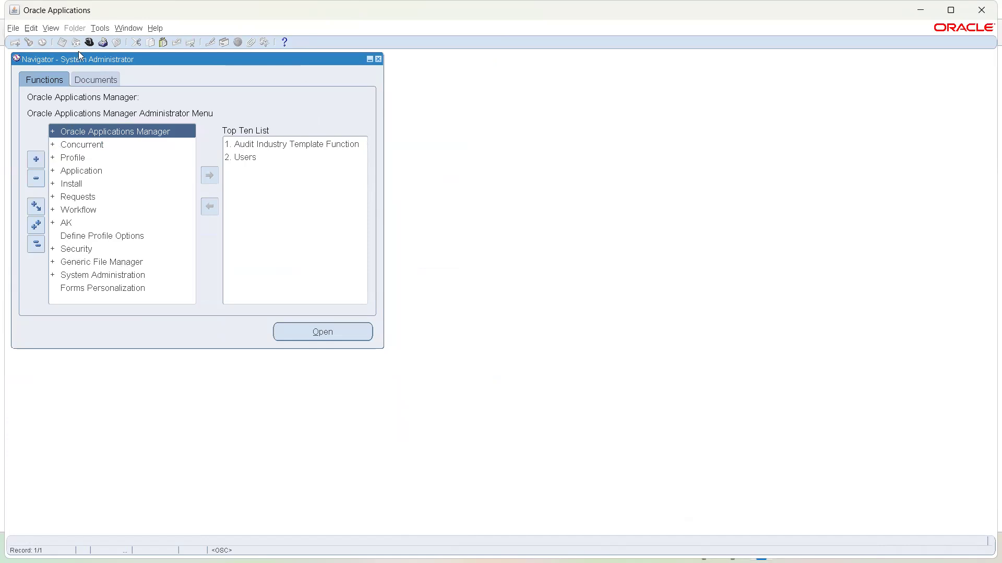
- Open a blank Responsibilities form via Security > Responsibility > Define
double_click(83, 251)
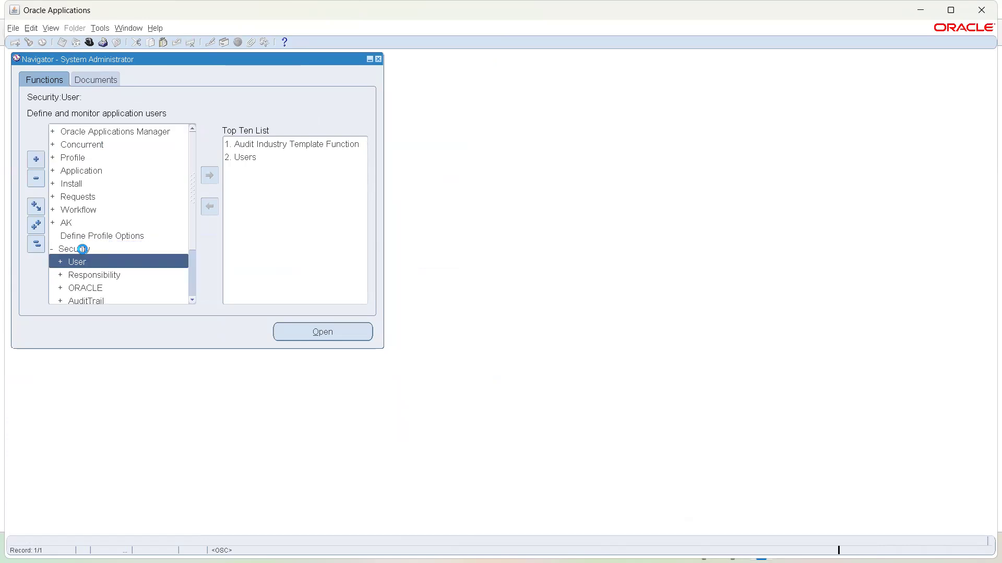
double_click(89, 274)
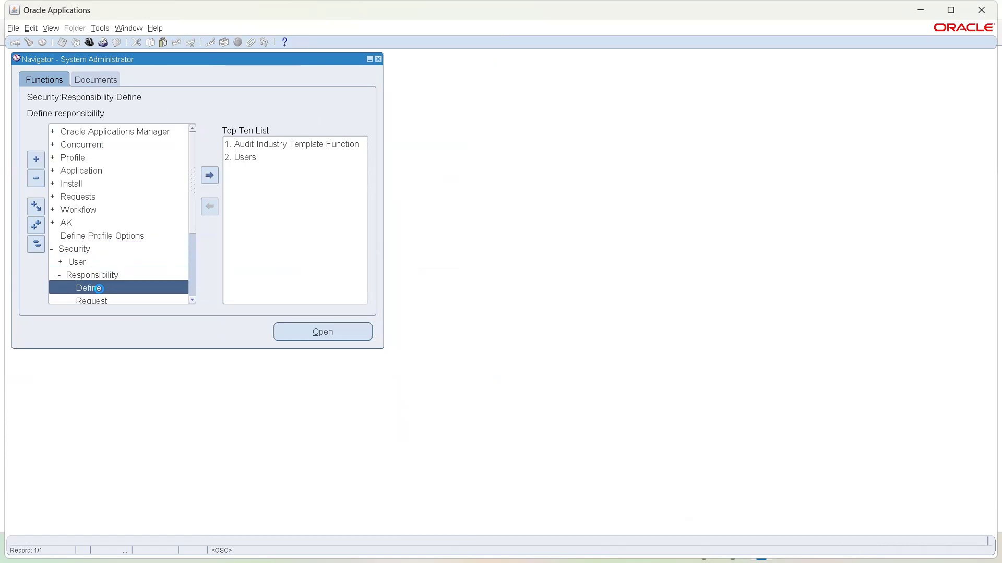
click(99, 289)
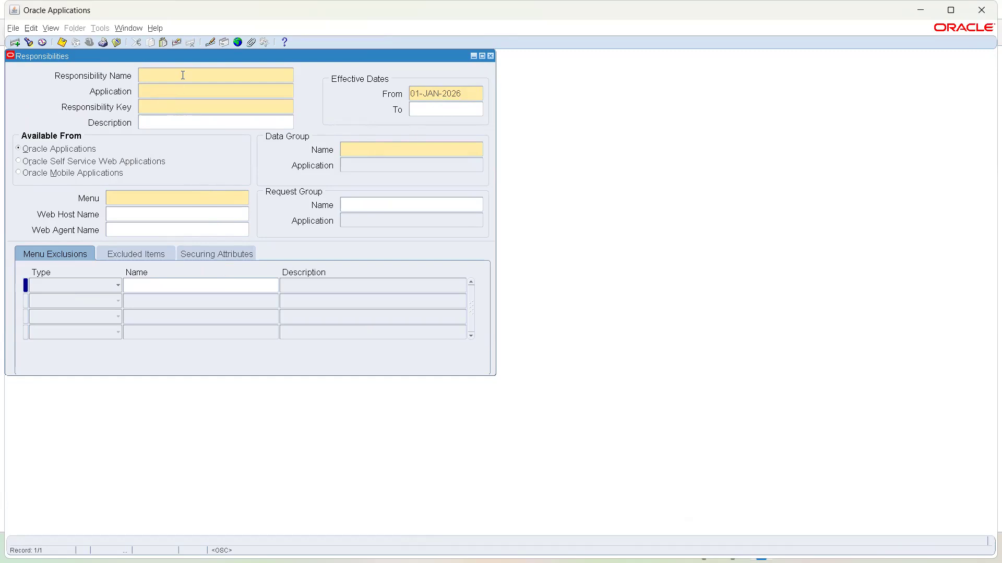
- Name the new GL responsibility and its key after the user, with application General Ledger
text(Salaih M GL)
click(183, 94)
text(gen)
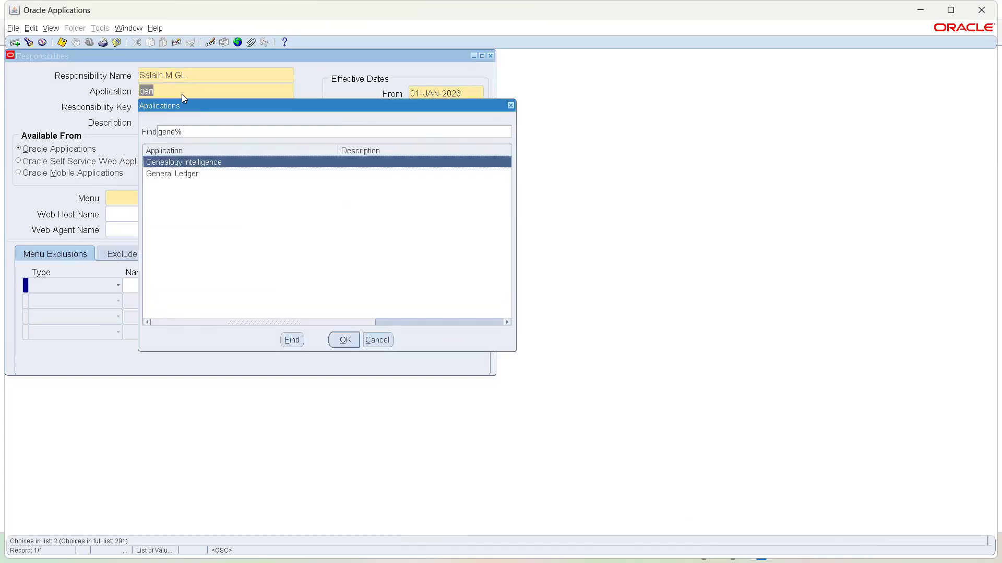
key(Down)
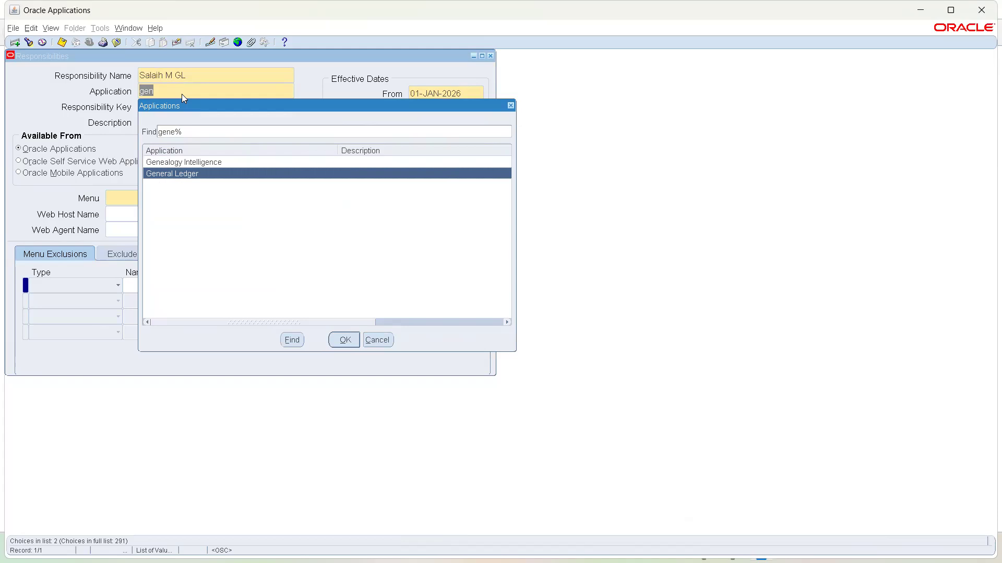
key(Return)
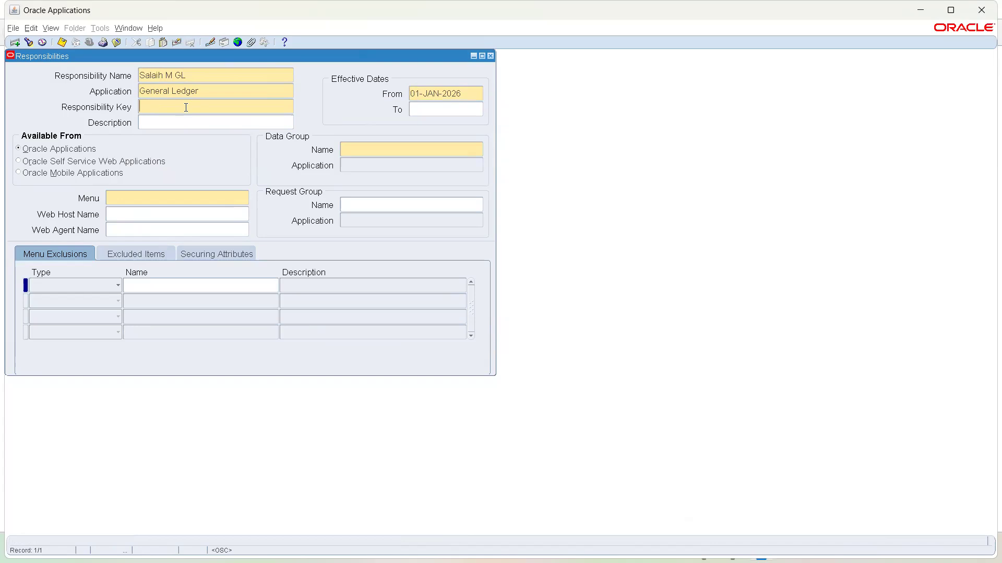
text(SAL)
text(I)
text(A)
text(IH)
text(_)
text(M)
text(_GL)
- Set description 'GL Manager' and data group Standard for application General Ledger
click(192, 123)
text(GL Manager)
key(Tab)
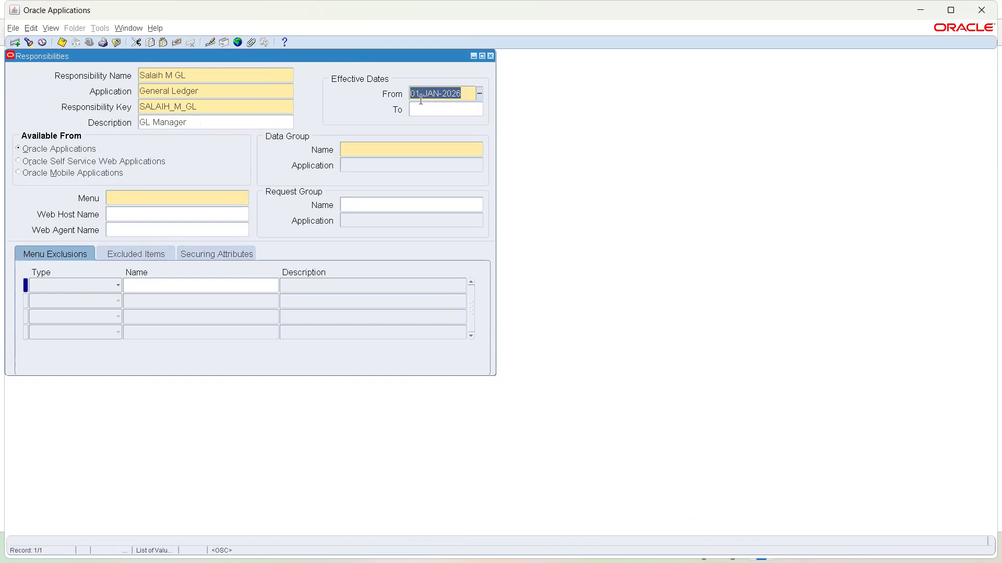
click(399, 149)
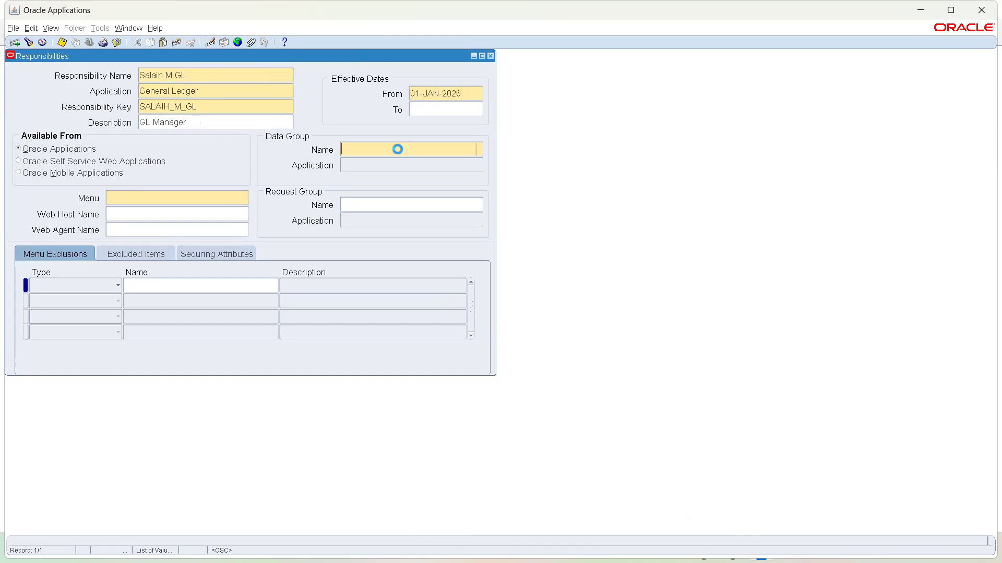
text(sta)
key(Tab)
text(gener)
key(Tab)
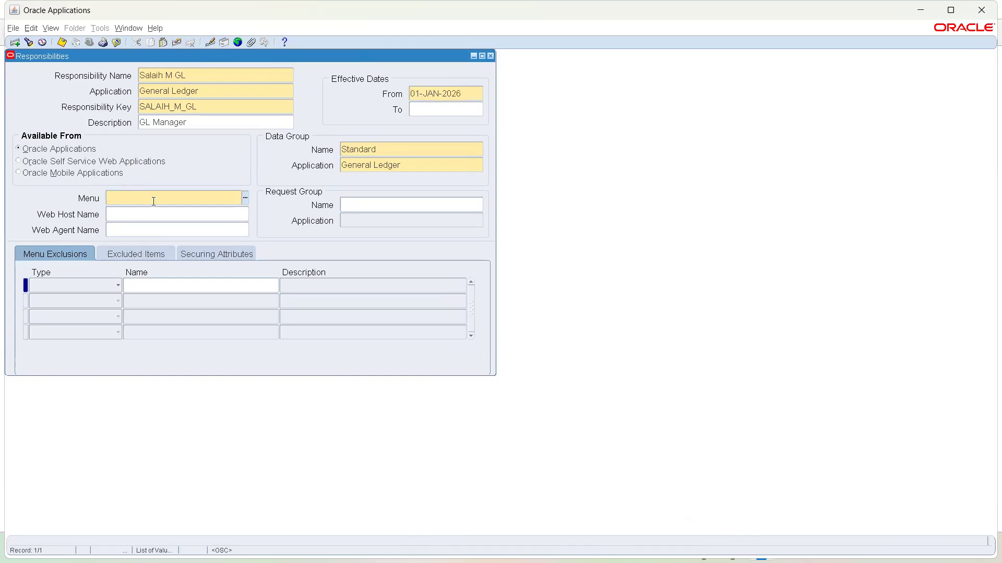
- Set the responsibility's menu to GL_SUPERUSER, found with the pattern gl%sup
text(gl%sup)
key(Tab)
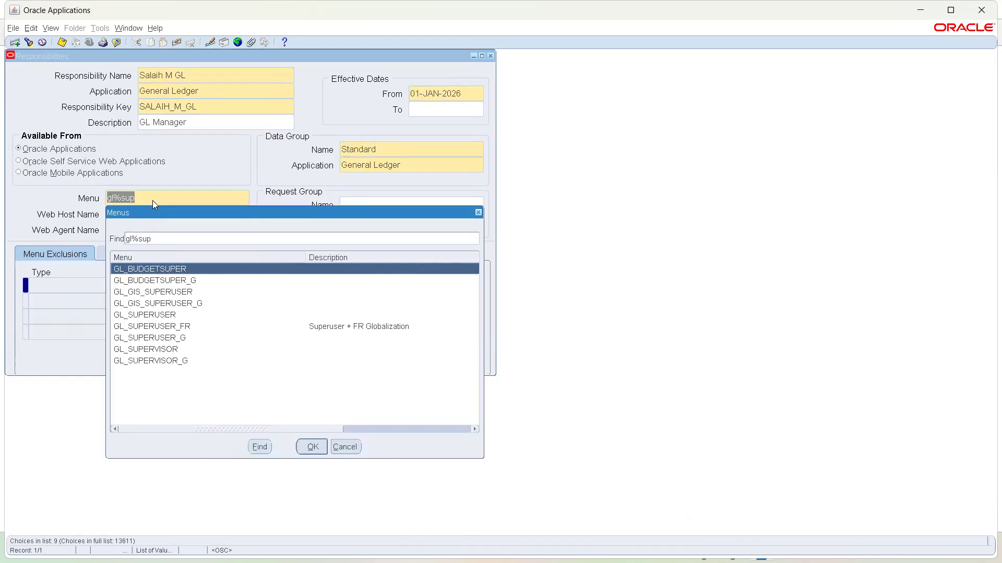
double_click(157, 315)
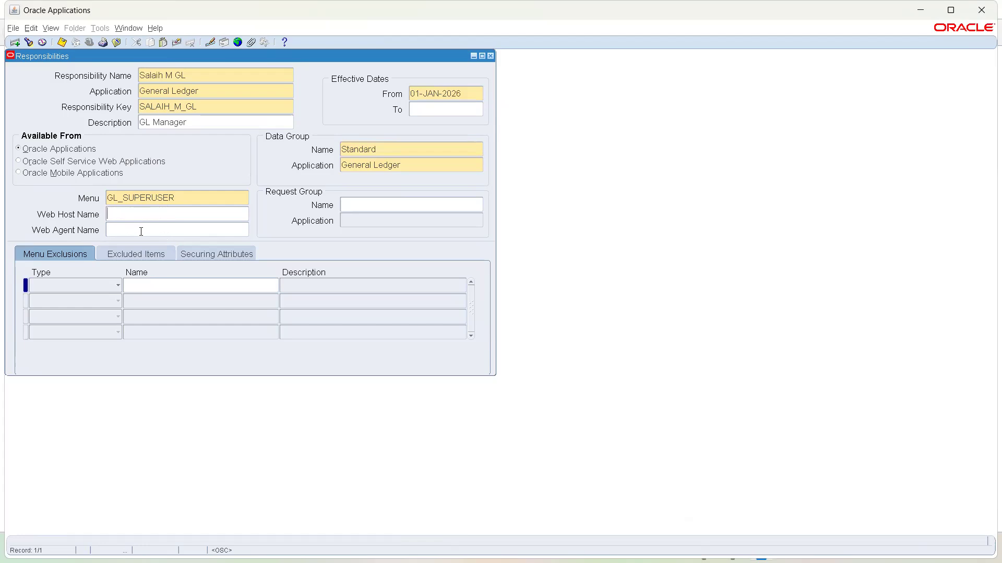
- Assign the GL Concurrent Program Group request group, save the responsibility, and close the Responsibilities form
click(358, 206)
text(gl%con)
key(Tab)
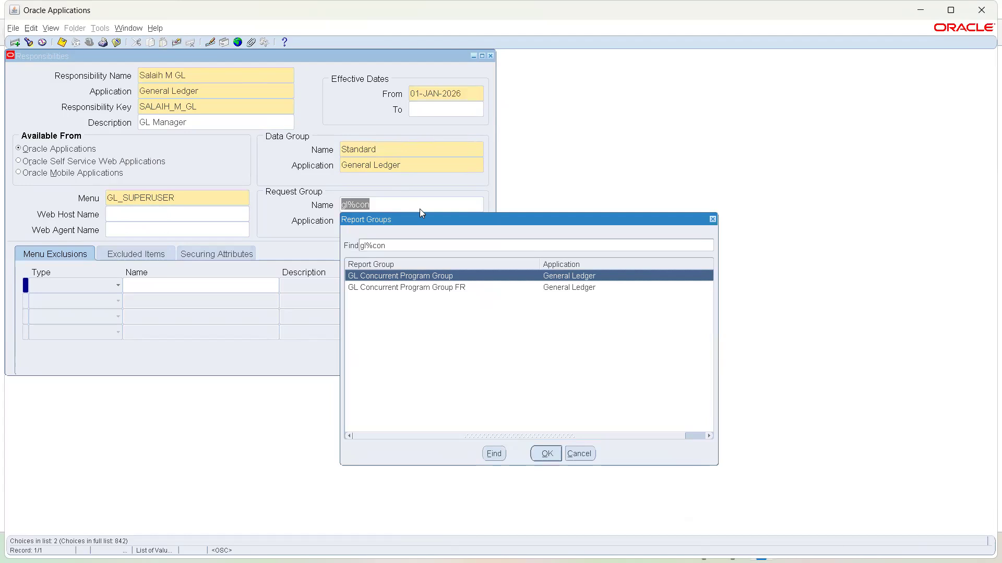
key(Return)
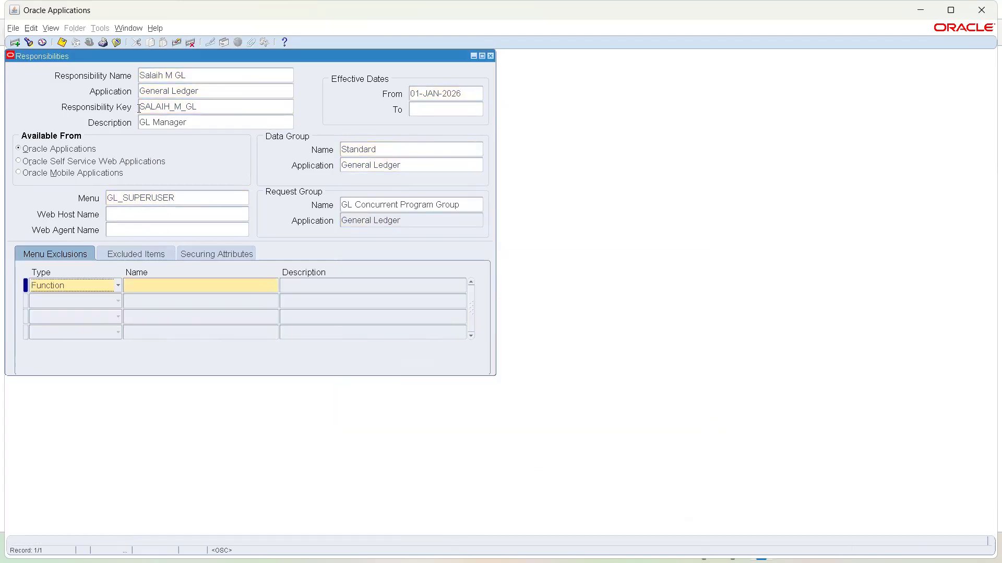
click(64, 44)
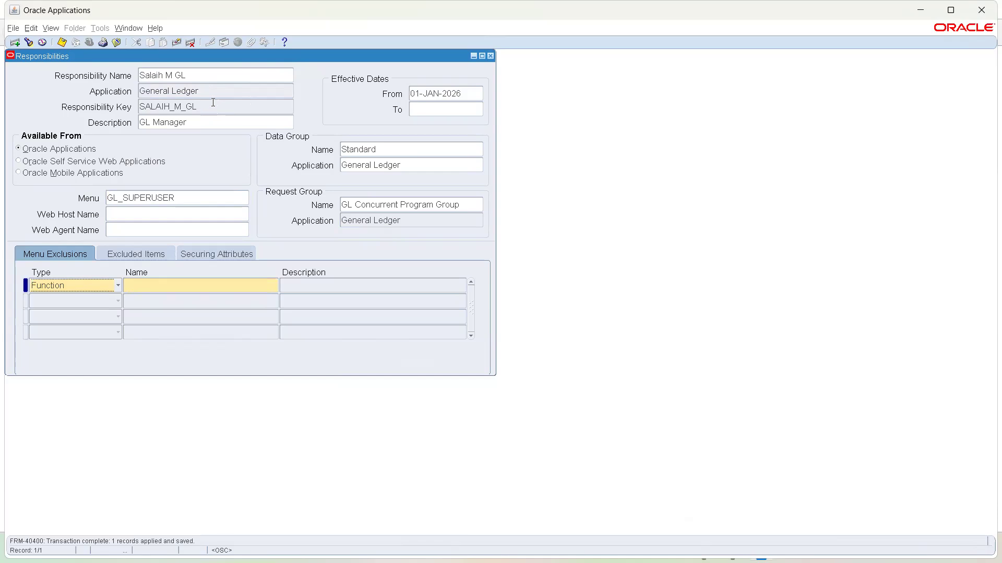
click(245, 111)
click(490, 56)
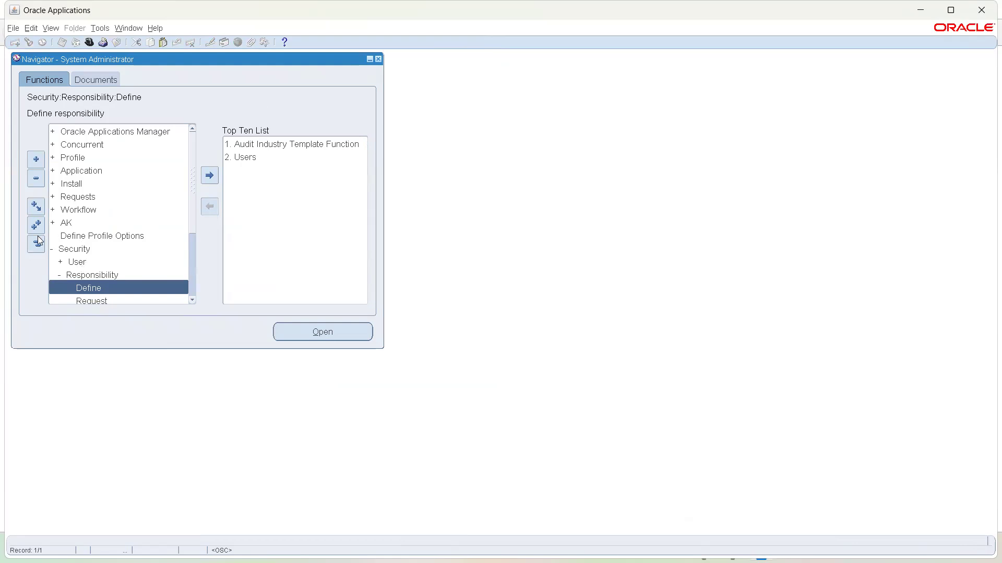
- Open Security > User > Define and load the user's account by searching on its name
click(74, 263)
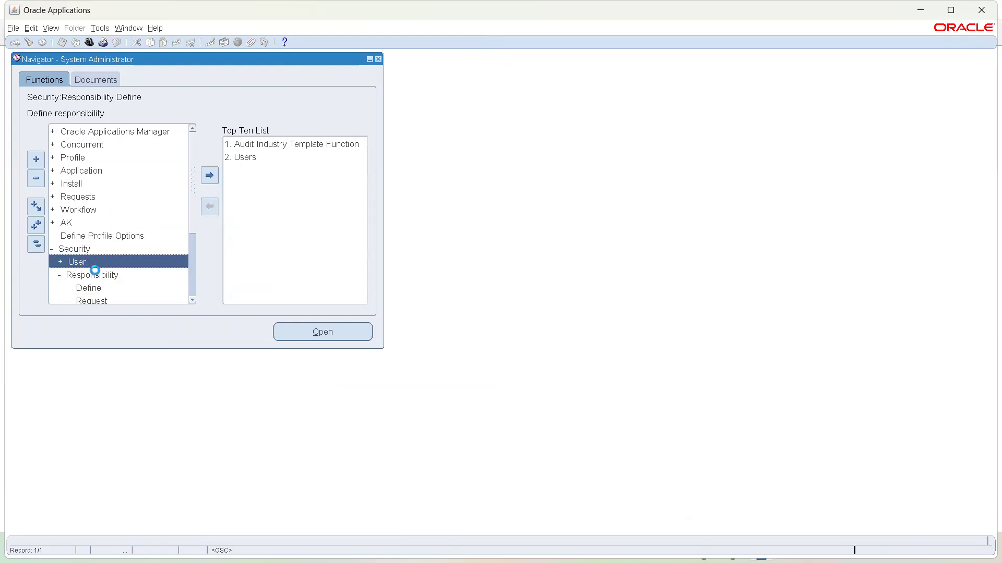
click(101, 275)
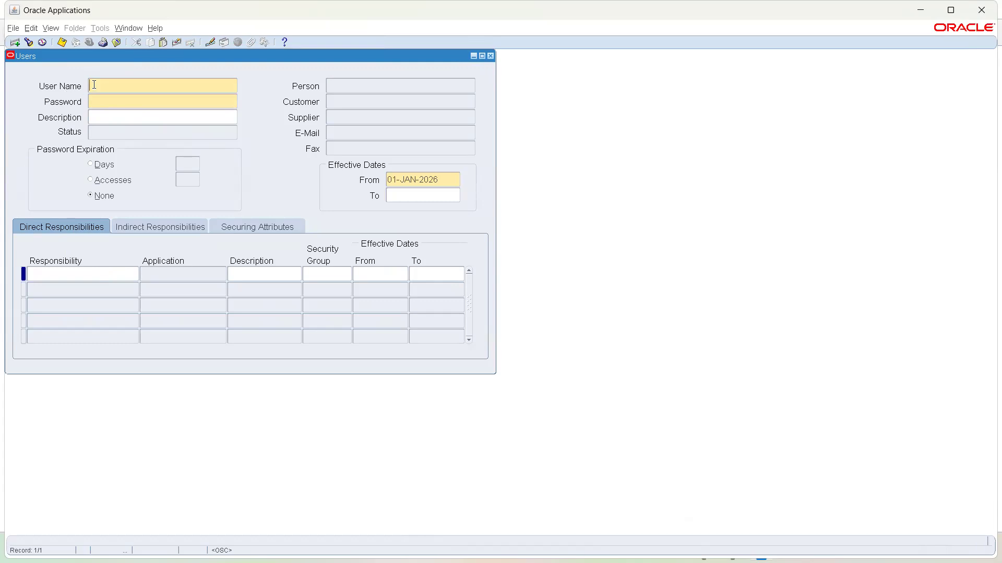
click(29, 43)
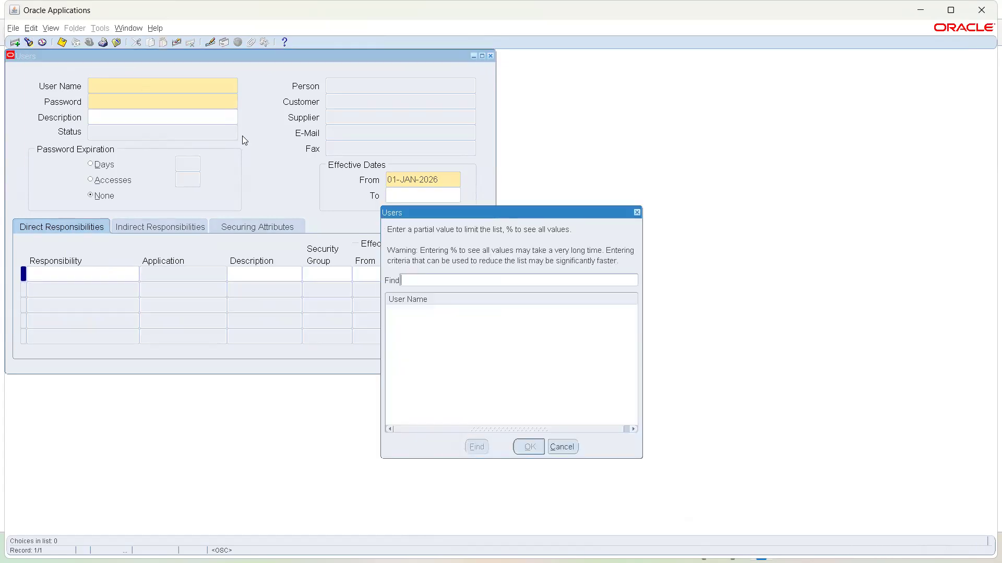
text(salai)
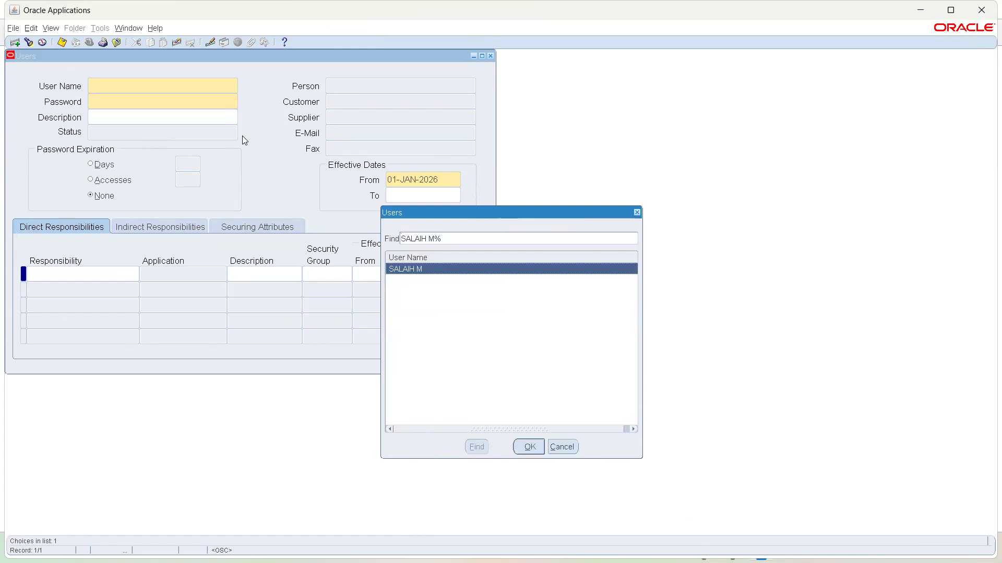
key(Return)
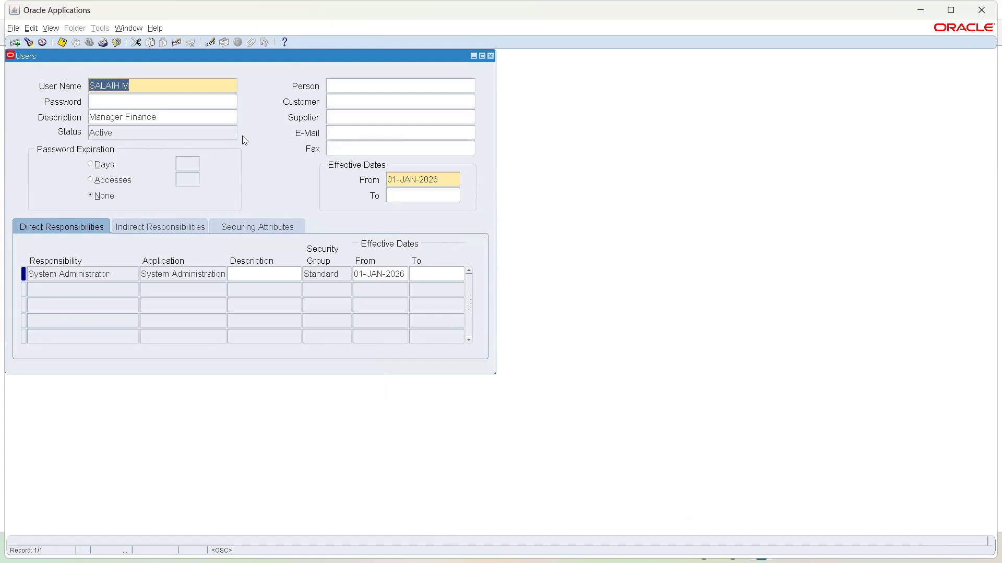
- Add the new GL responsibility as a Direct Responsibility, save the user, and close the Users form
click(74, 287)
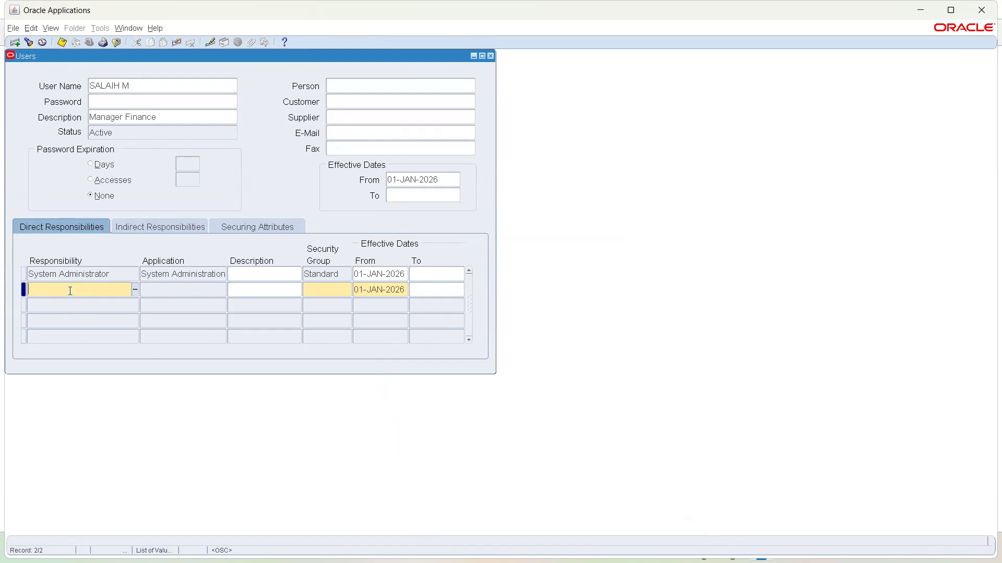
text(sala)
key(Tab)
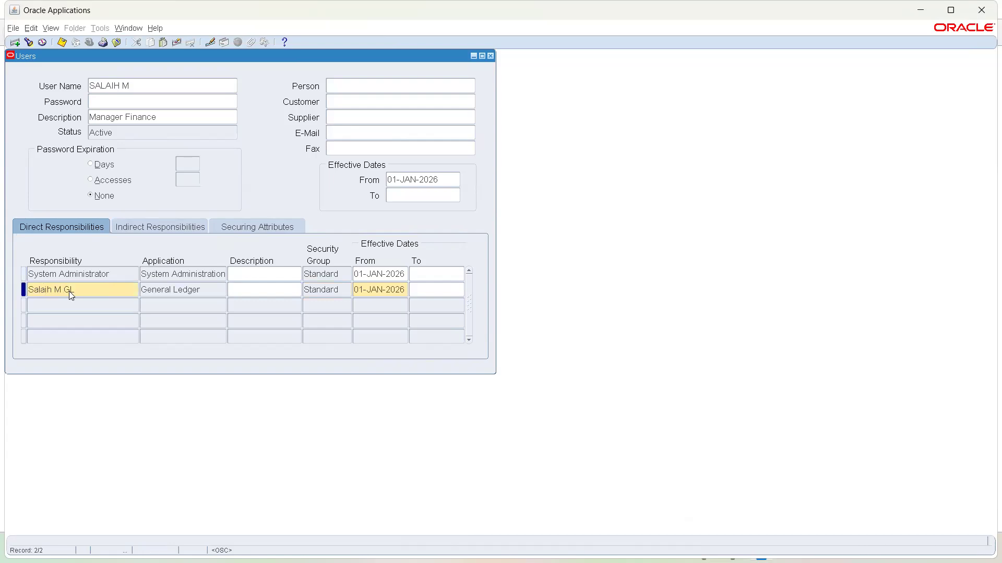
click(62, 42)
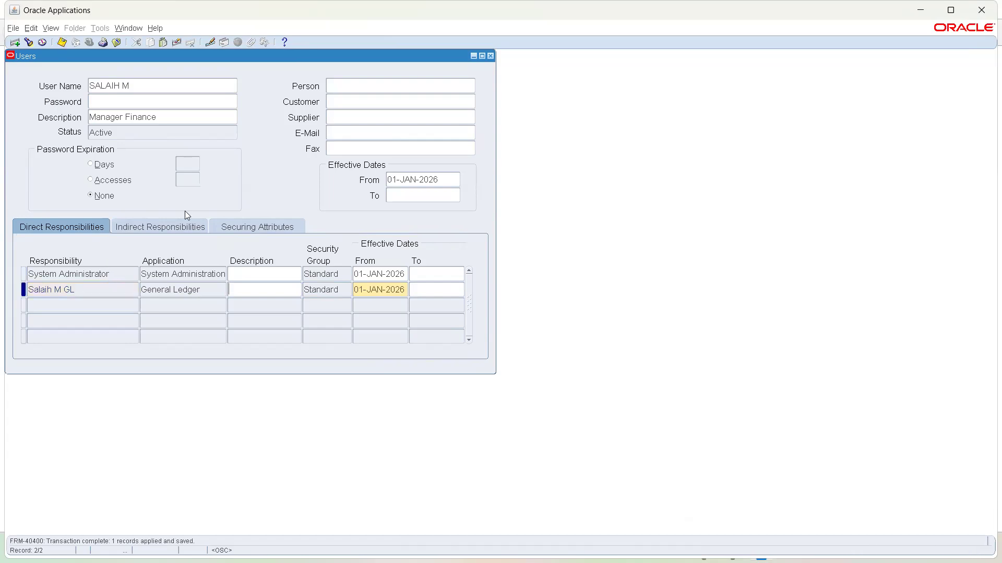
click(491, 57)
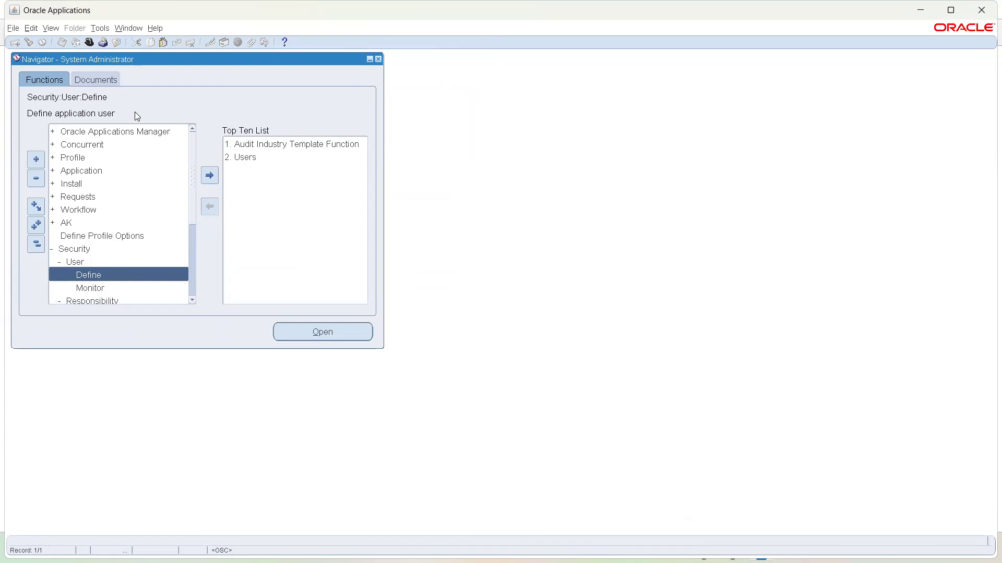
- Exit the forms session, close the leftover browser tabs, and log out as administrator
click(379, 59)
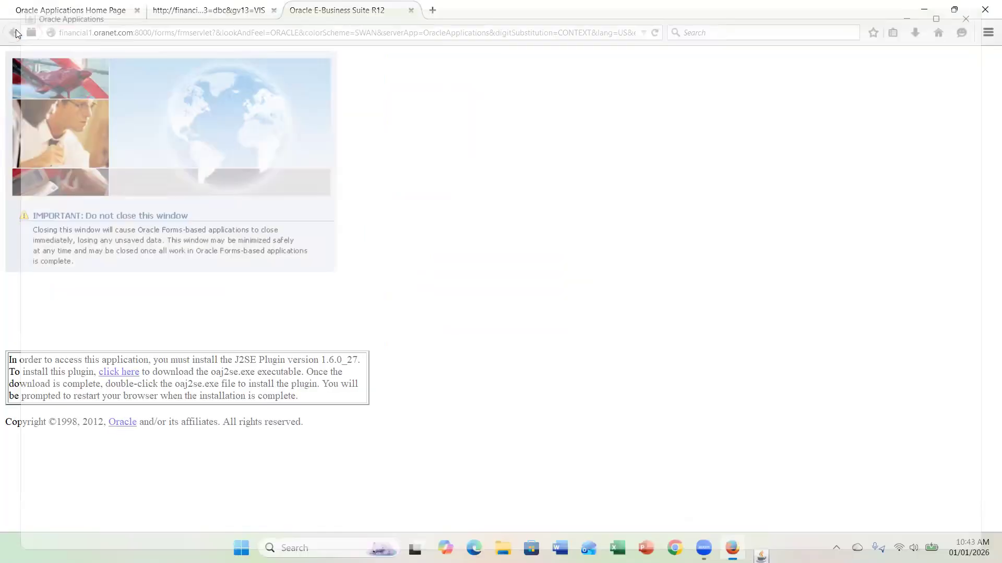
click(411, 11)
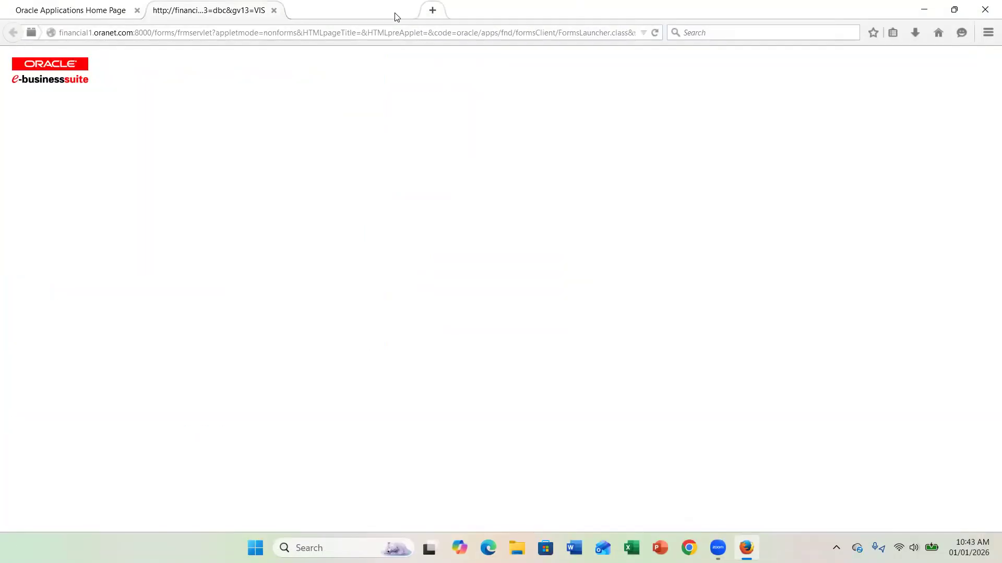
click(273, 11)
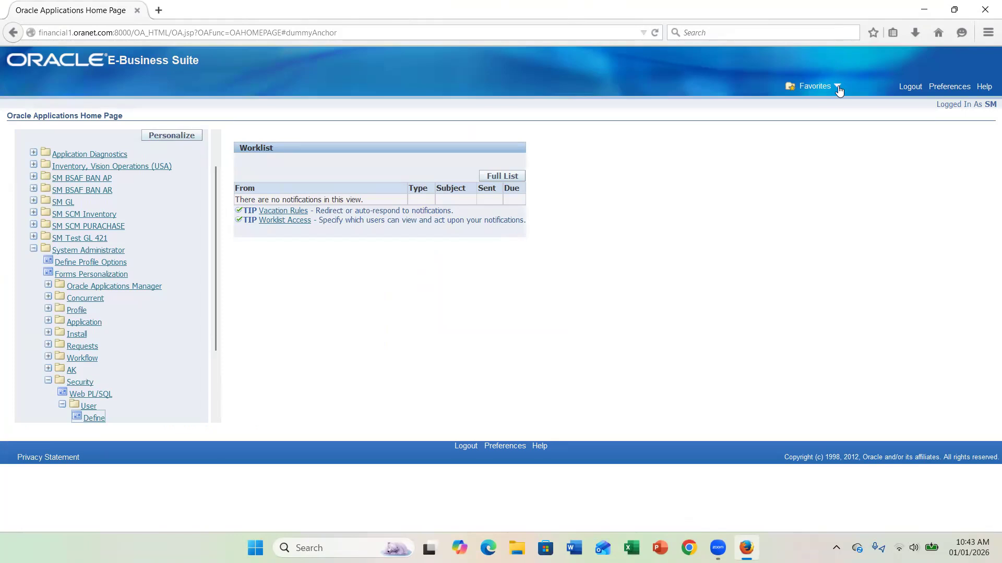
click(901, 86)
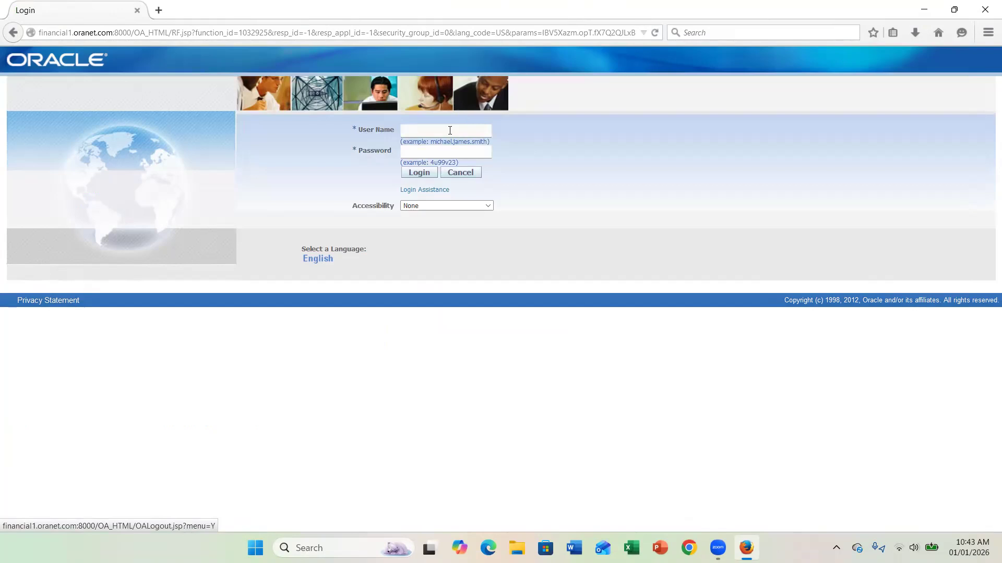
- Sign in with the new user's name and initial password
click(450, 130)
text(salaih m)
key(Tab)
text(•••••)
click(408, 178)
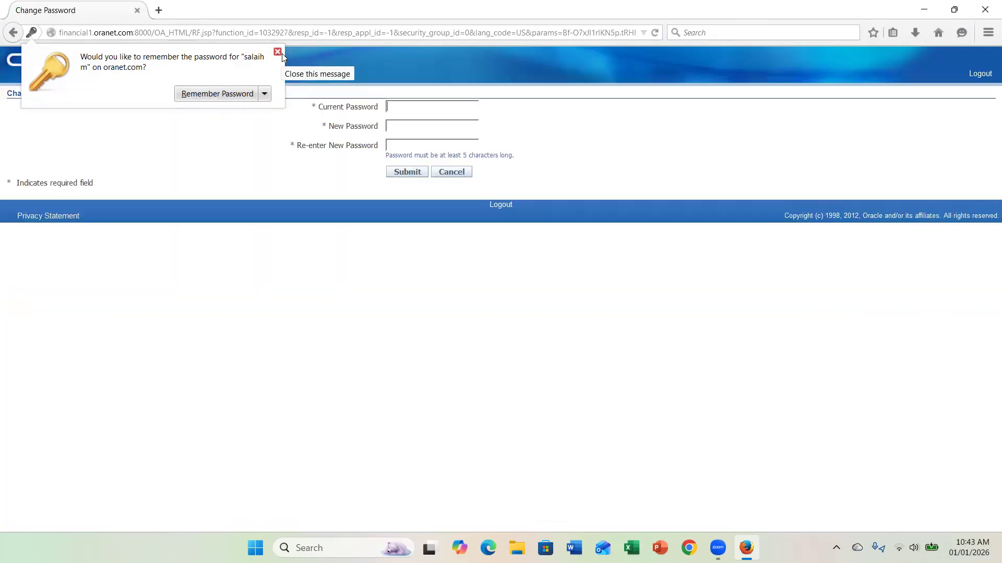
- Replace the initial password with a new confirmed password and submit the change
click(278, 52)
text(•••••)
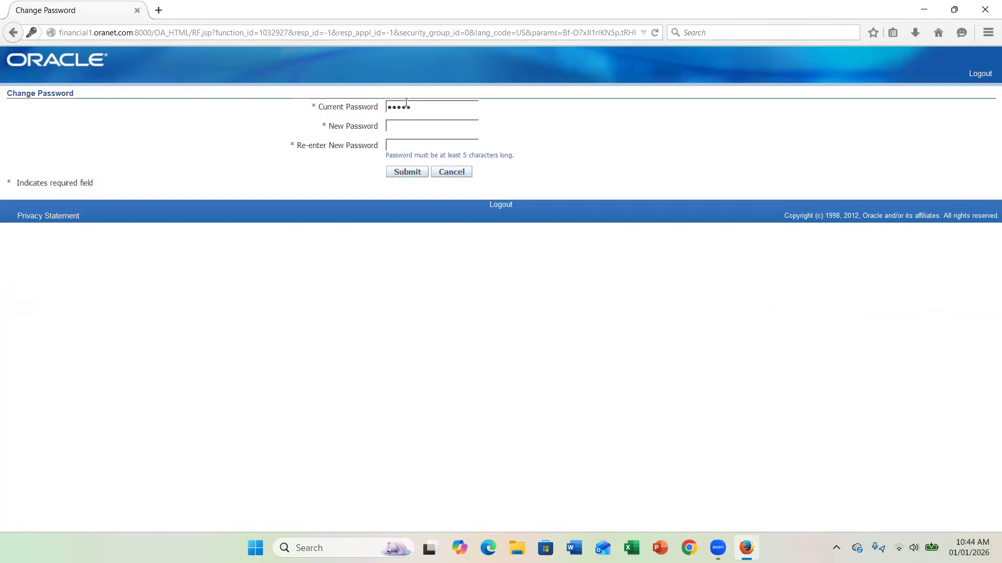
text(•••••)
key(Tab)
text(•••••)
click(392, 173)
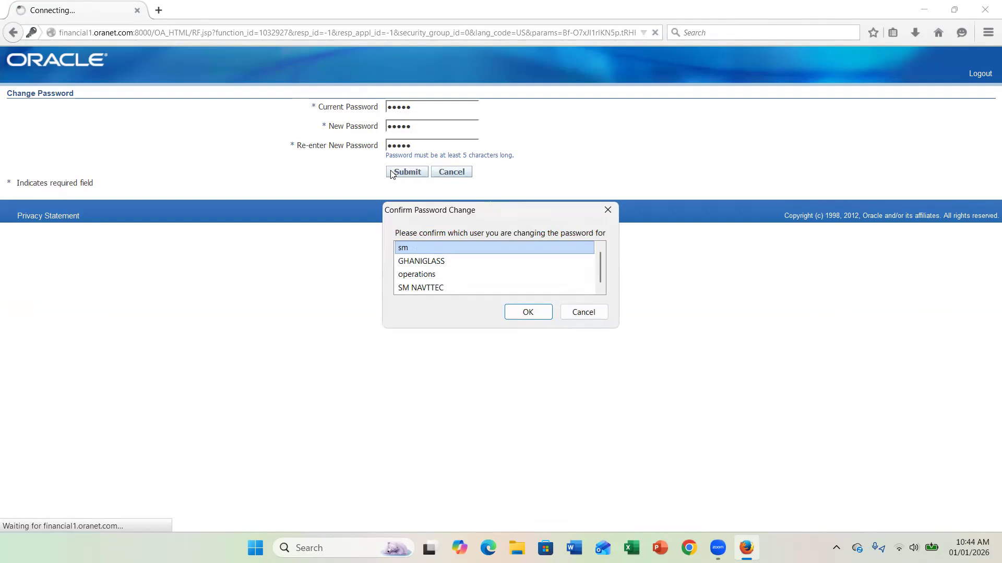
click(609, 211)
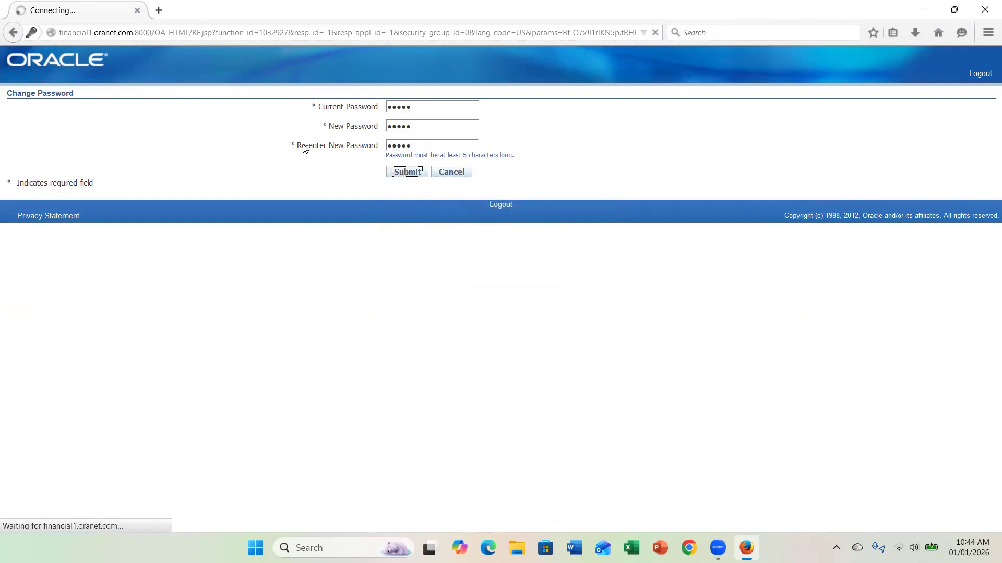